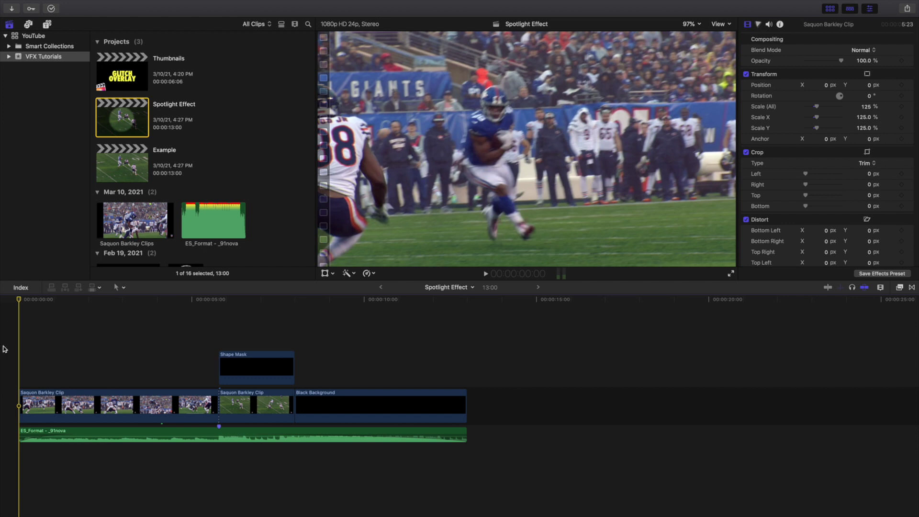
Play back the finished Spotlight Effect project, return to its start, and open the Example project.
key(space)
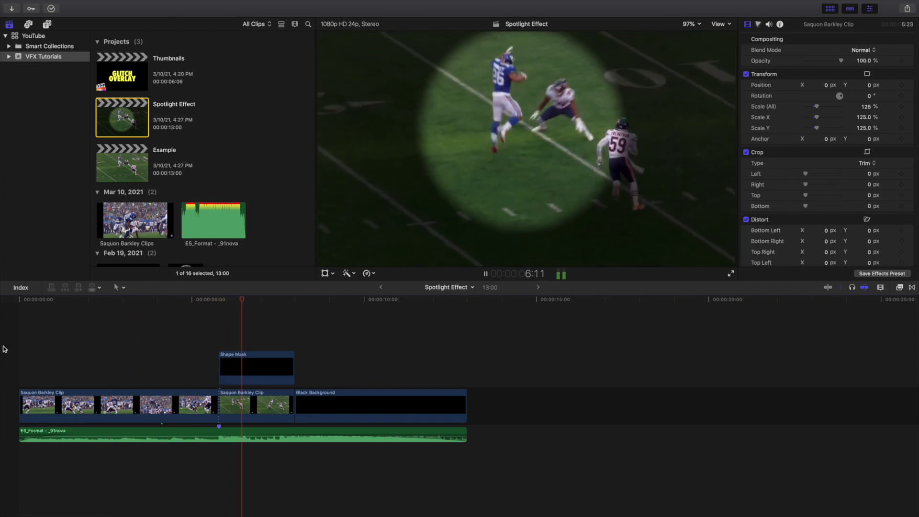
key(space)
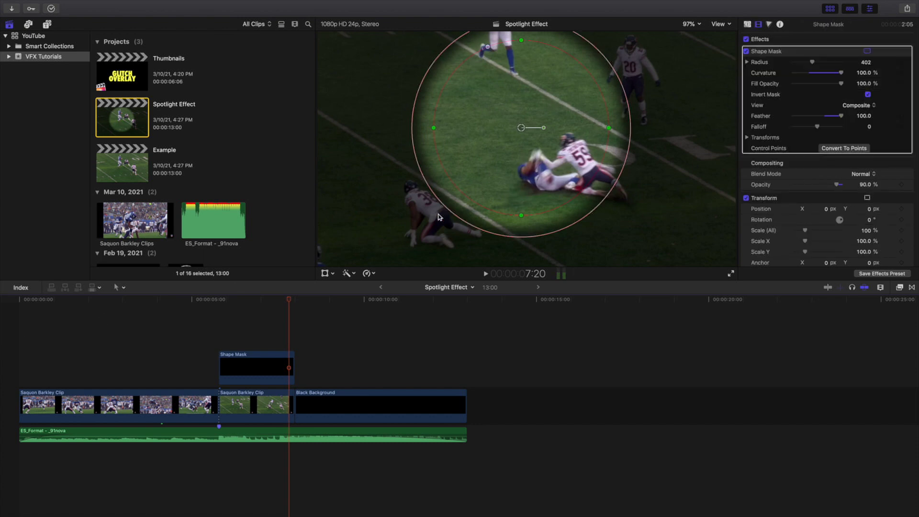
click(10, 360)
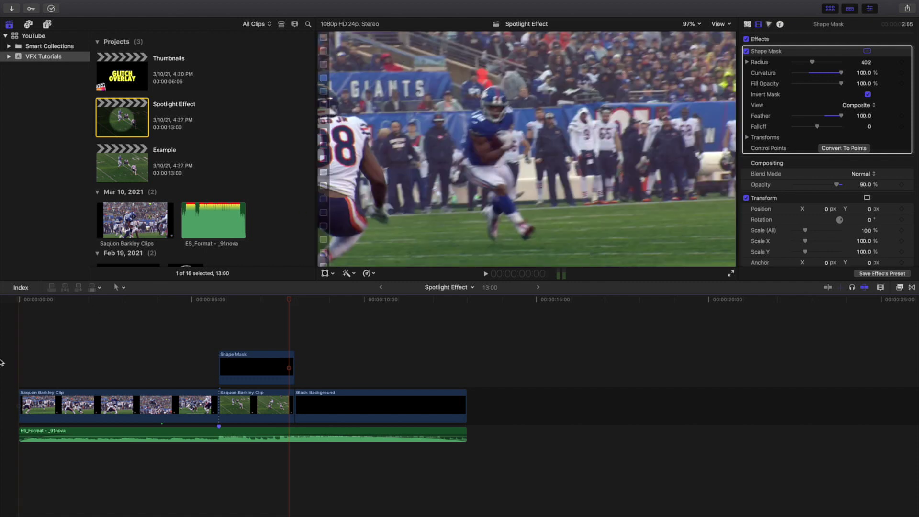
double_click(115, 165)
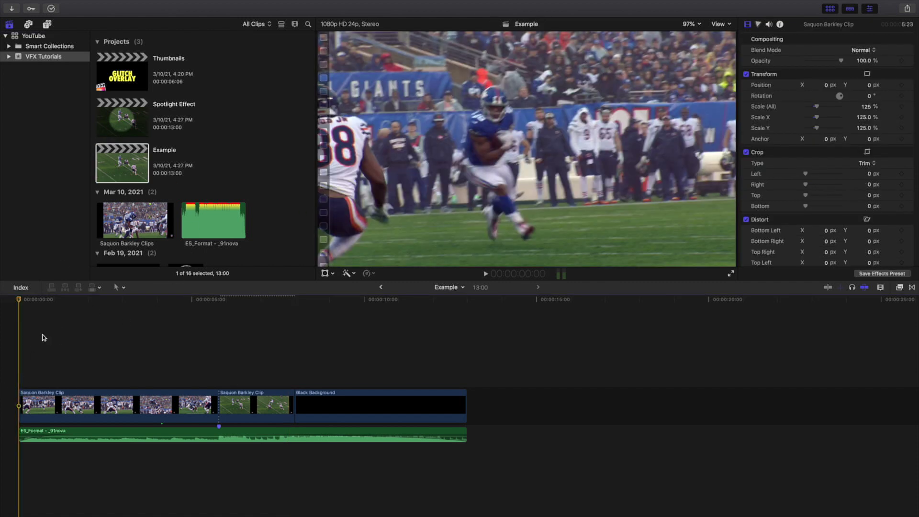
Drag the Custom generator from Titles and Generators above the second football clip.
click(47, 25)
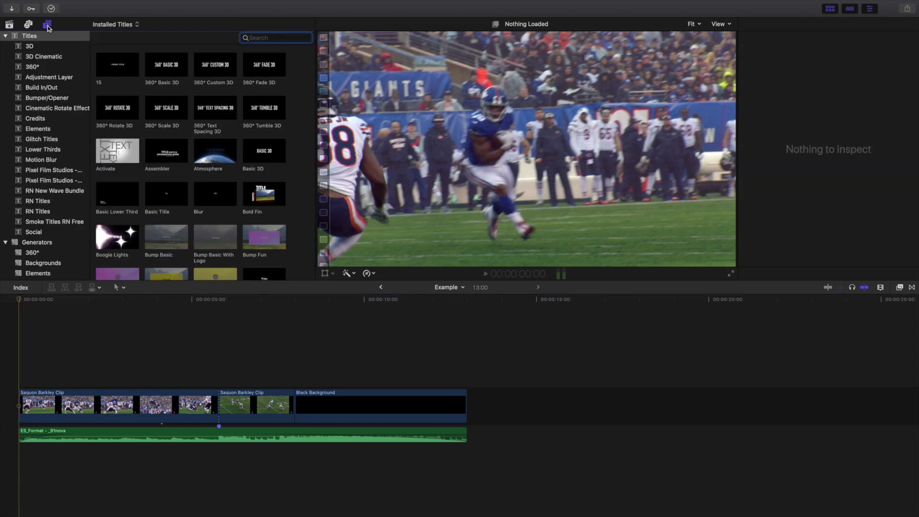
click(38, 242)
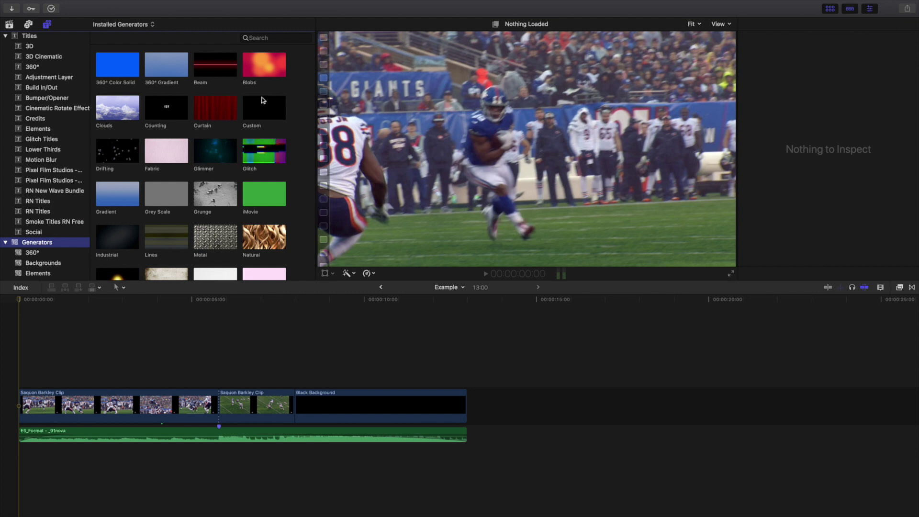
drag(262, 104, 218, 350)
Blade the generator at the clip's end, delete the excess, and select the 2:05 generator.
click(294, 338)
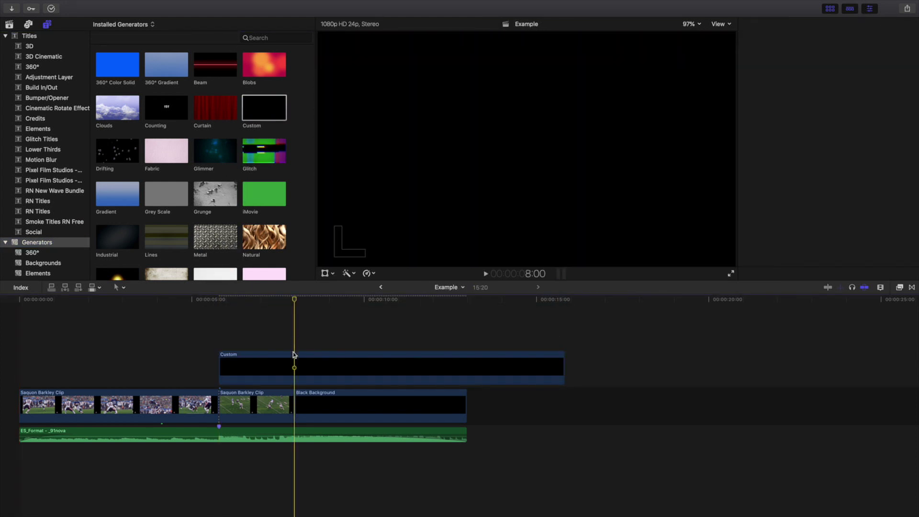
key(super+b)
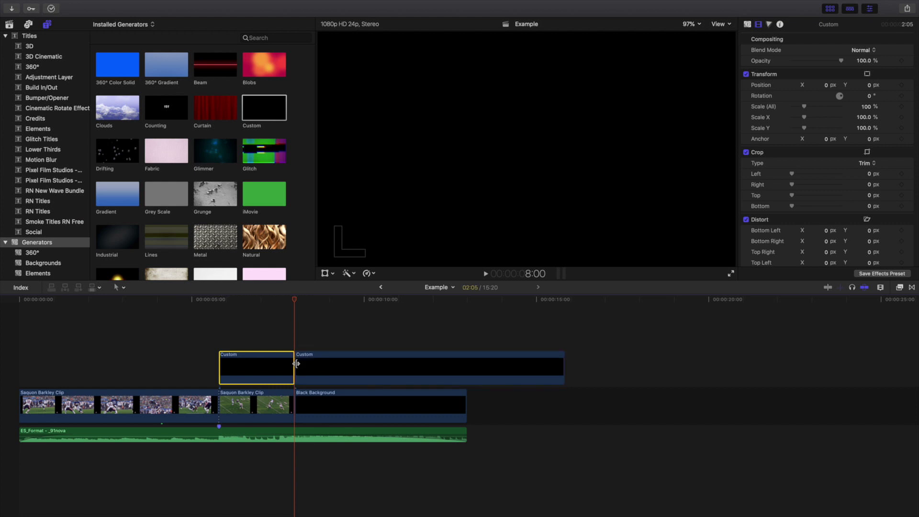
click(314, 365)
key(Delete)
click(256, 335)
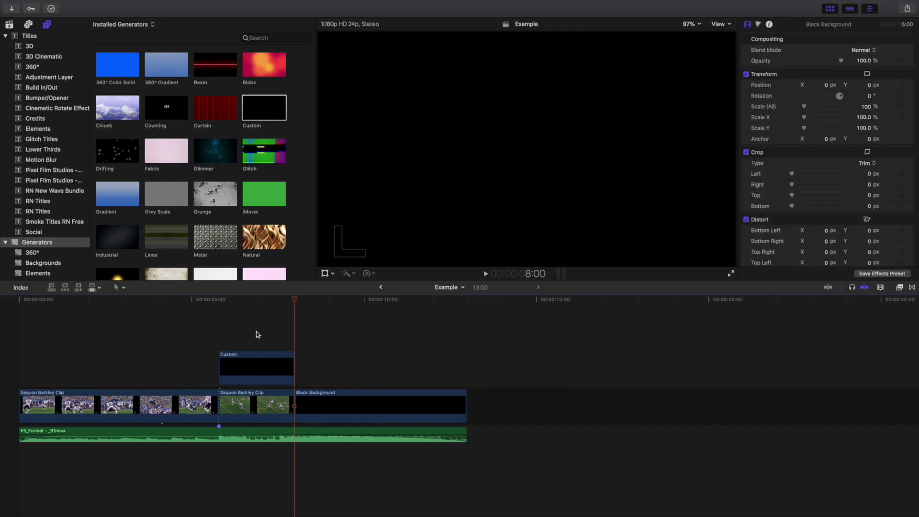
click(11, 23)
click(276, 385)
click(260, 374)
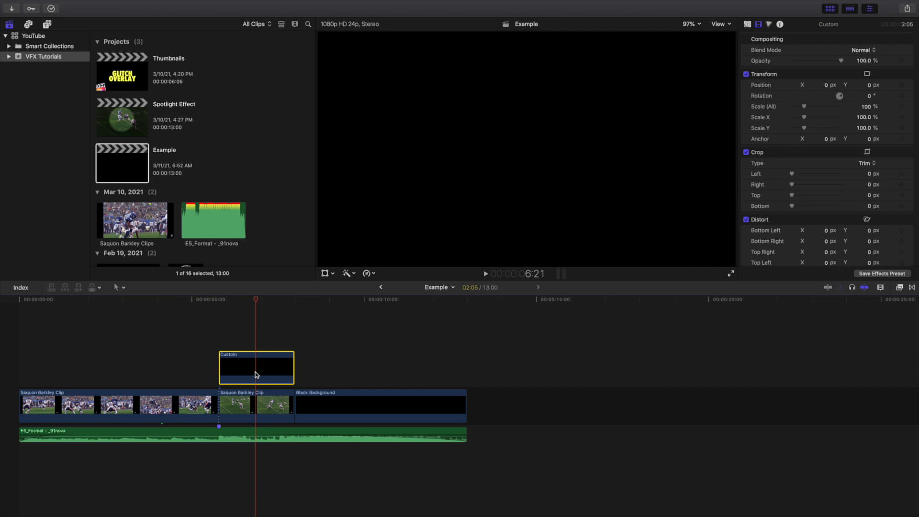
Set the generator's opacity to 90% and apply a Shape Mask from Effects > Masks.
click(863, 61)
text(90)
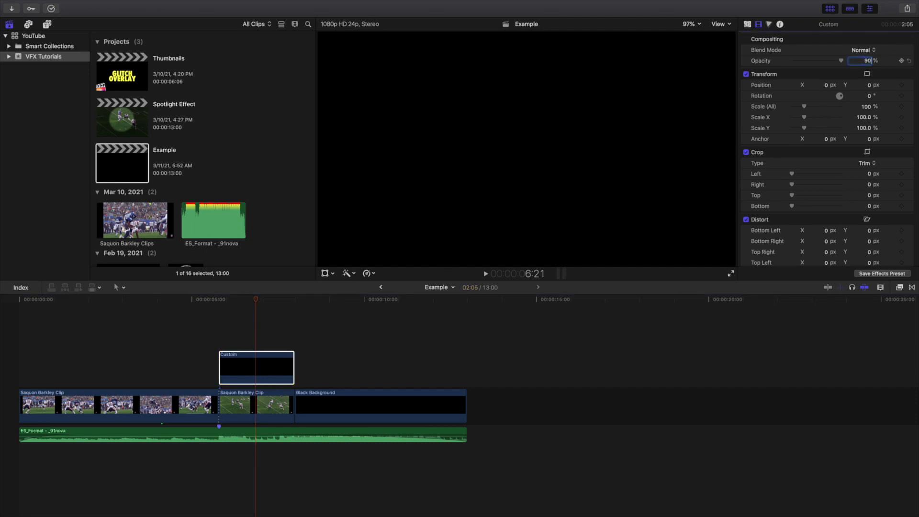
key(Return)
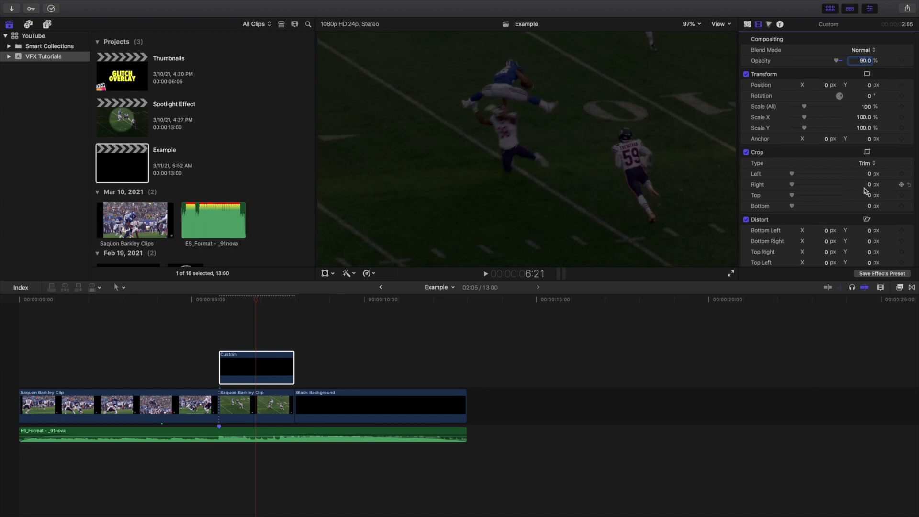
click(899, 287)
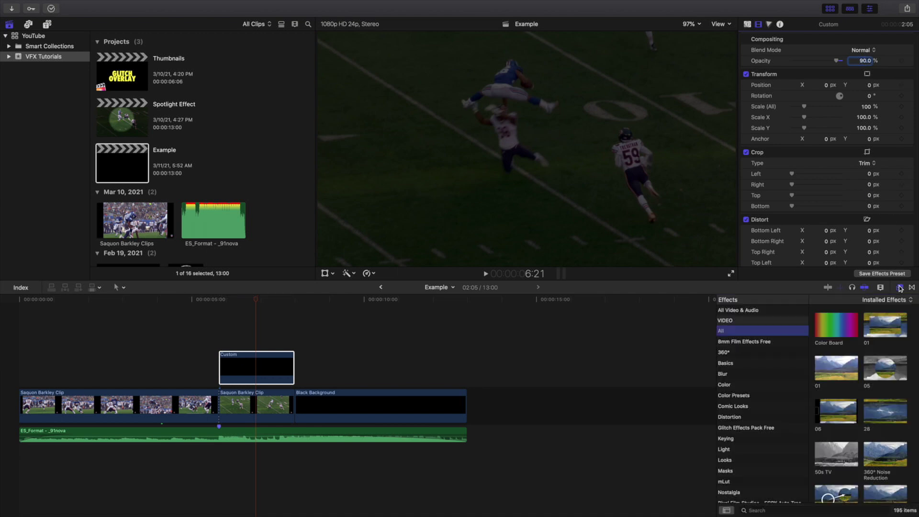
click(725, 471)
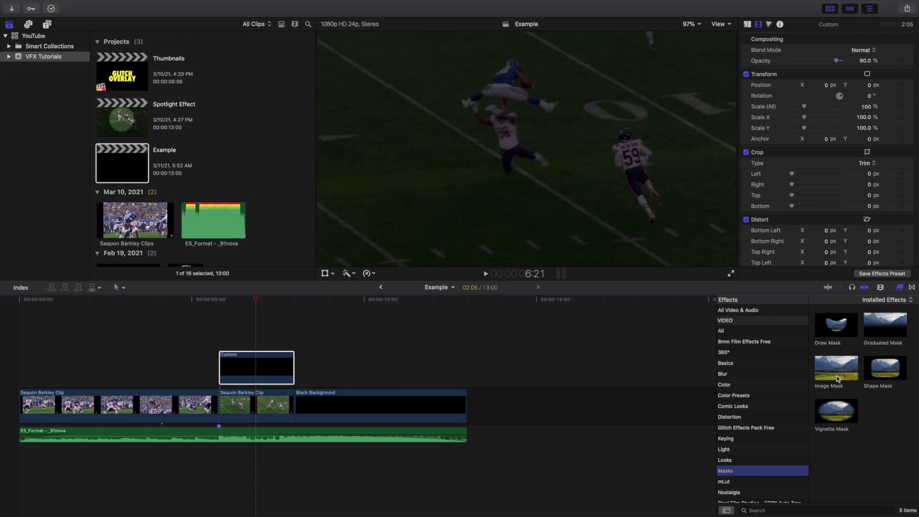
drag(884, 369, 271, 371)
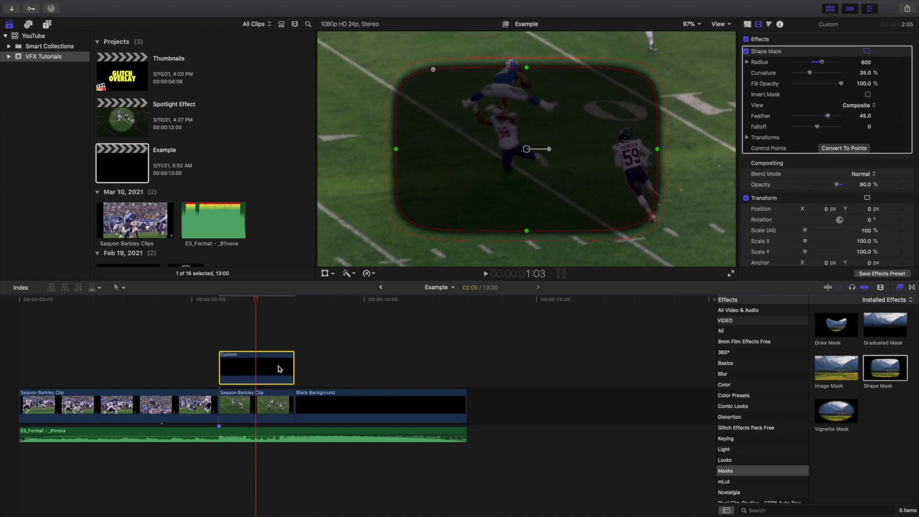
Invert the Shape Mask, with Curvature 100, Radius about 606, and Feather 100.
click(867, 94)
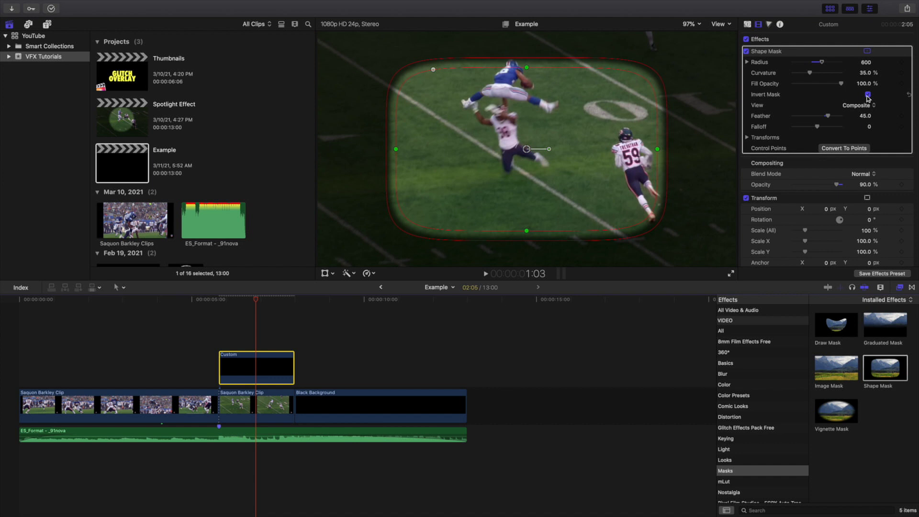
click(864, 73)
text(100)
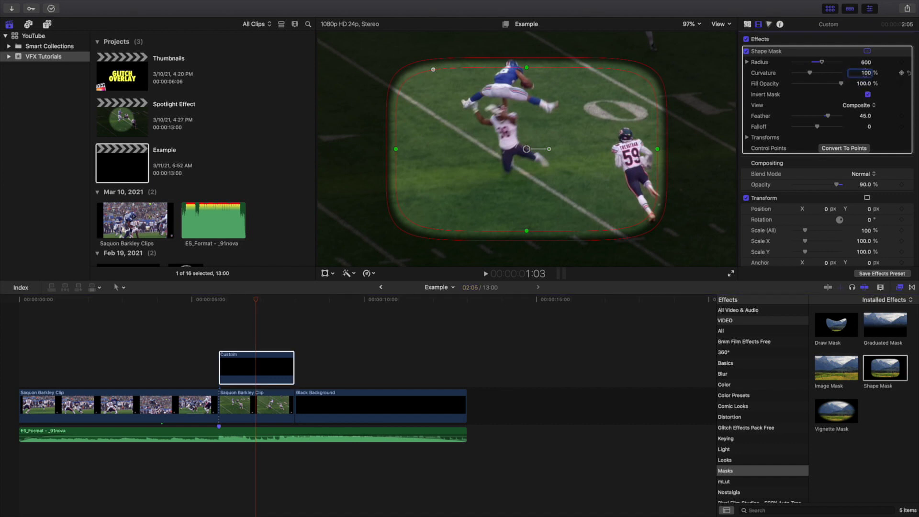
key(Return)
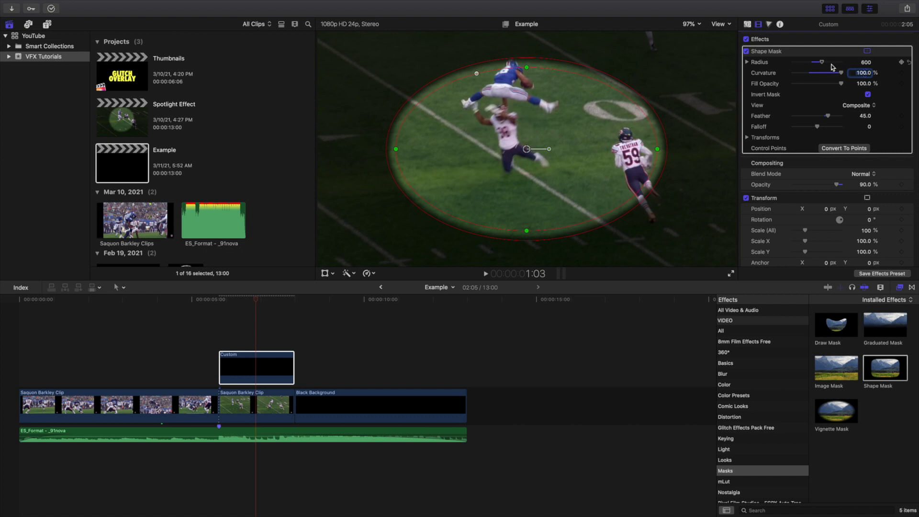
mouse_move(821, 63)
mouse_down()
mouse_move(808, 64)
mouse_move(821, 64)
mouse_up()
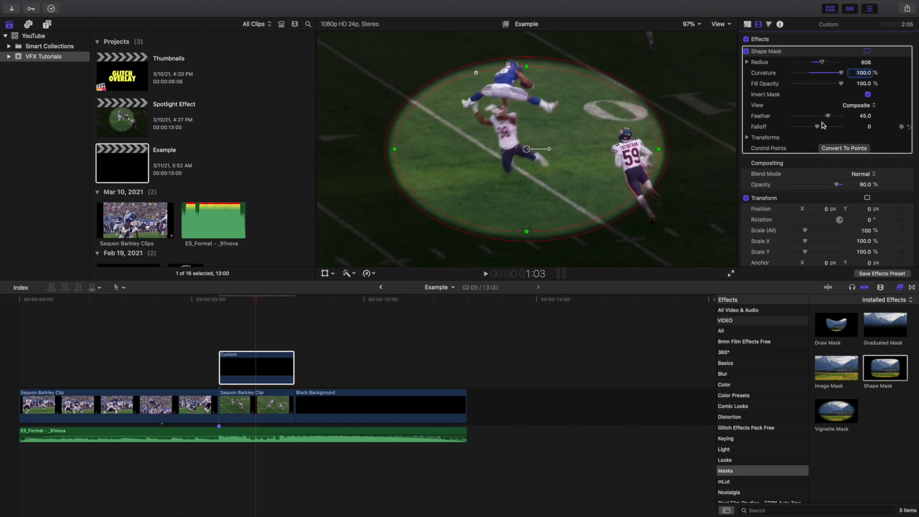
drag(829, 117, 856, 118)
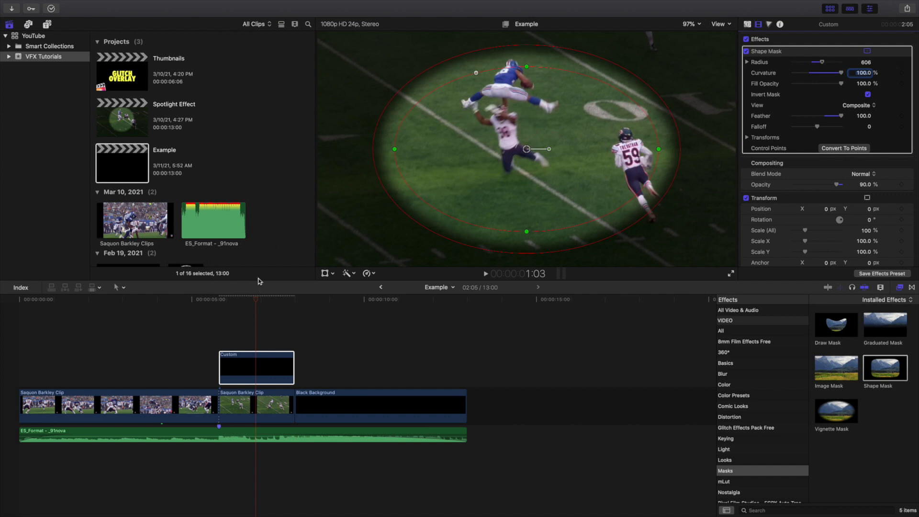
Check the reference Shape Mask settings, then set the Example mask radius to 400.
double_click(129, 129)
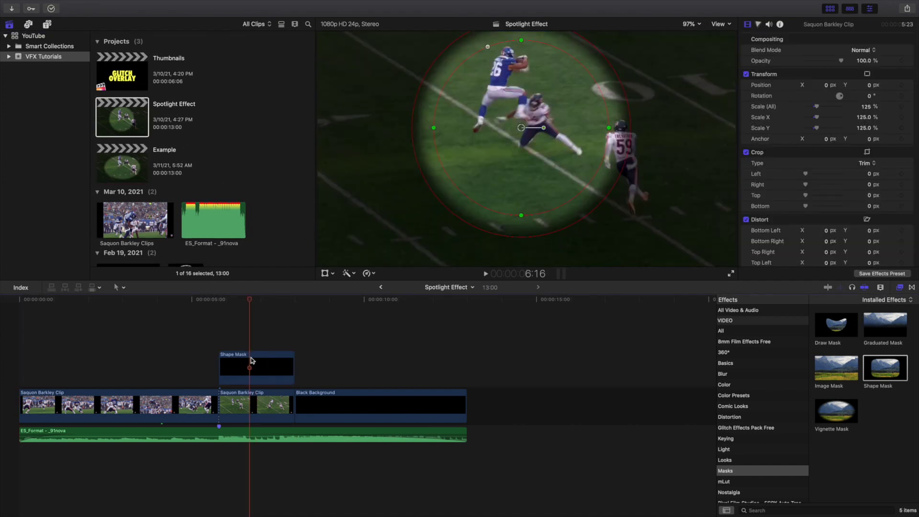
click(253, 365)
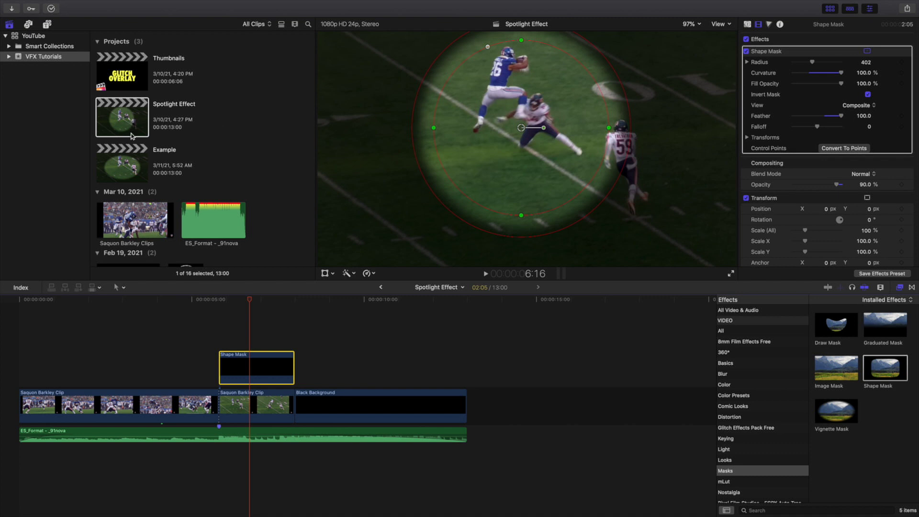
double_click(140, 167)
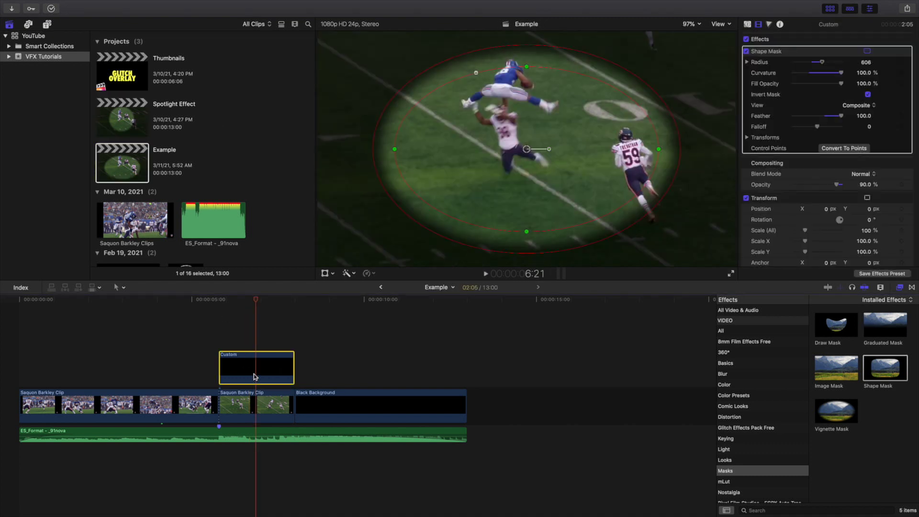
click(865, 62)
text(400)
key(Return)
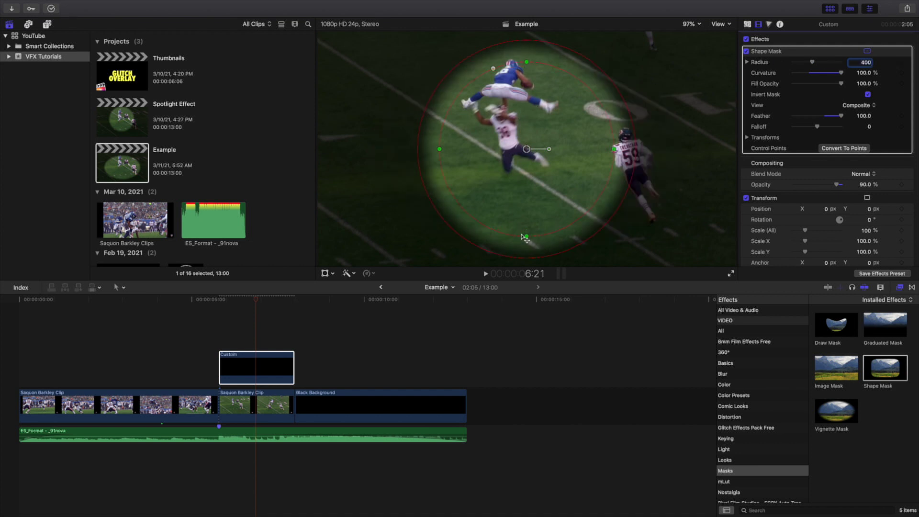
Undo an accidental ellipse squash, move the spotlight up and left, and try radius 300.
drag(526, 237, 529, 207)
key(super+z)
drag(526, 149, 513, 110)
drag(812, 61, 807, 63)
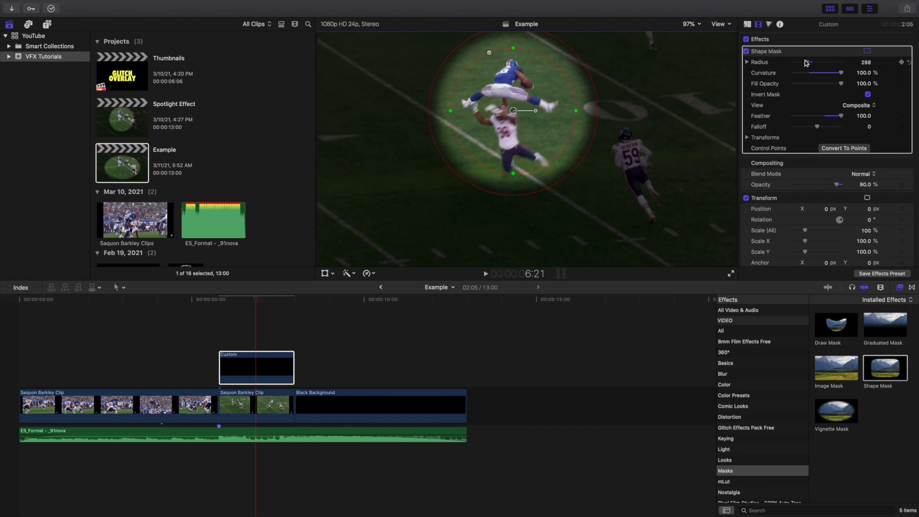
click(865, 62)
text(300)
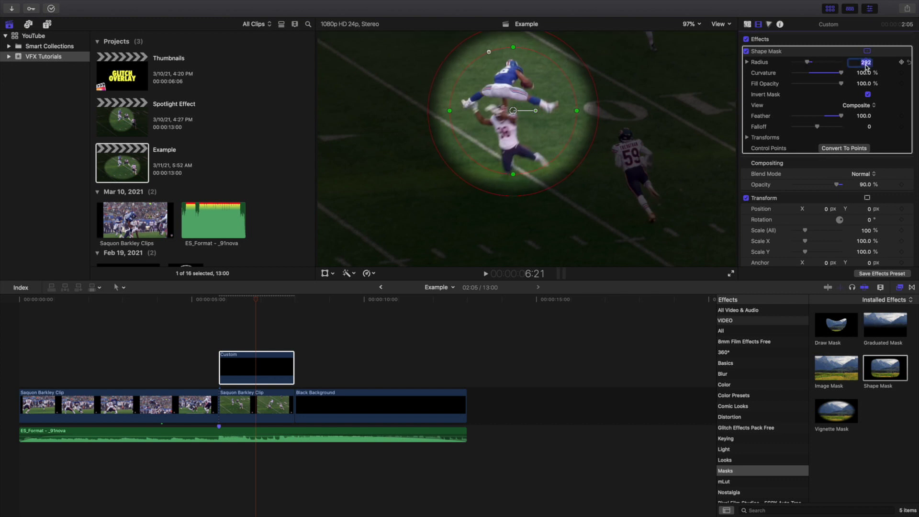
key(Return)
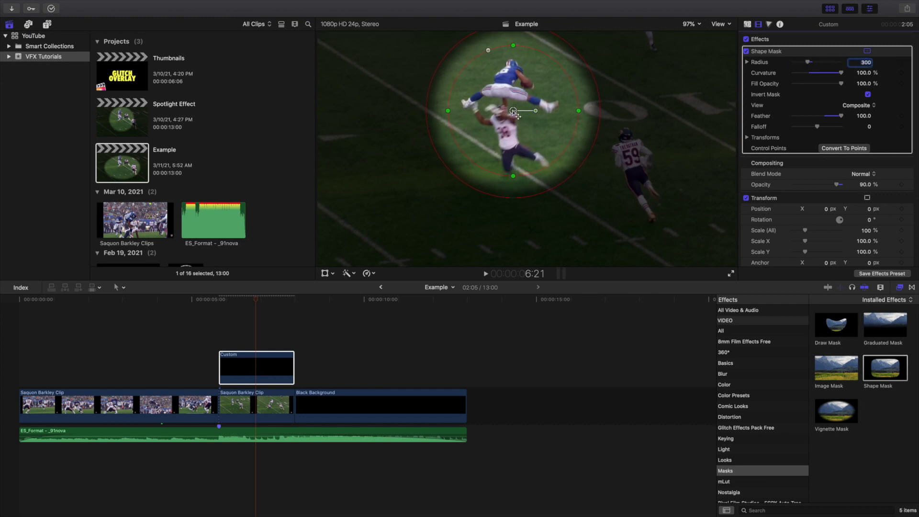
Restore radius 400, shift the spotlight slightly right and down, and preview the result.
click(866, 63)
text(400)
key(Return)
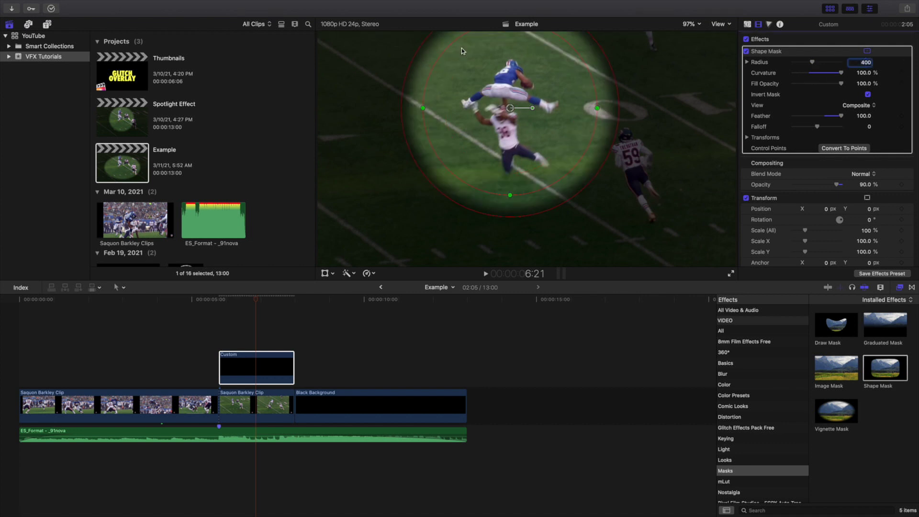
mouse_move(509, 107)
mouse_down()
mouse_move(528, 118)
mouse_move(518, 119)
mouse_up()
click(166, 345)
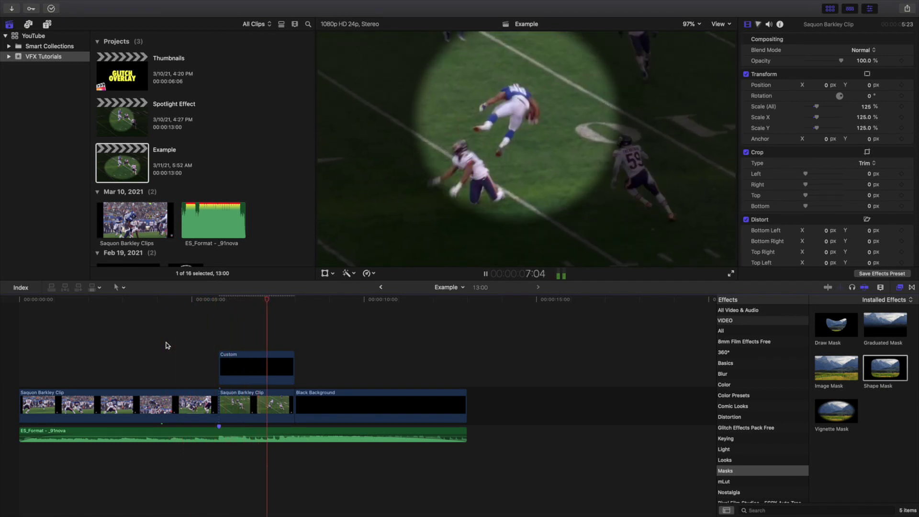
At 6:21, shift the spotlight circle slightly right and down, then select the Custom clip.
key(space)
click(256, 344)
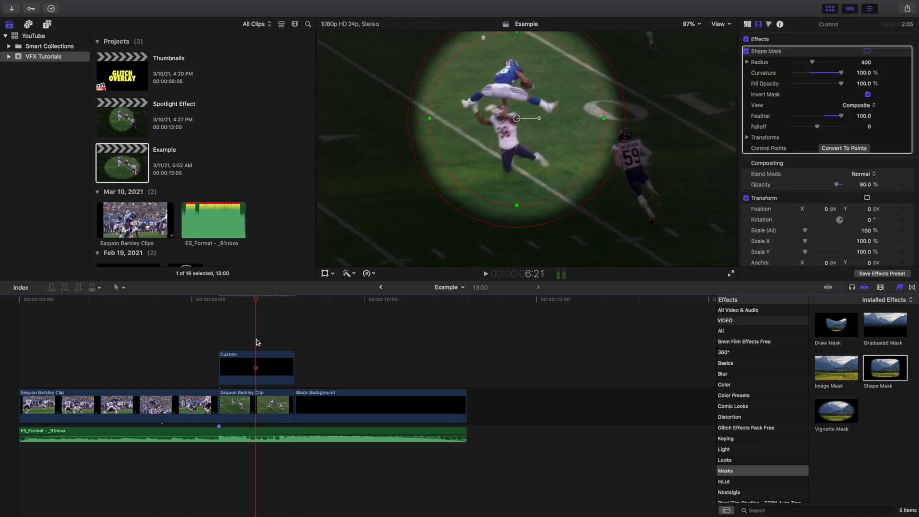
drag(520, 121, 524, 126)
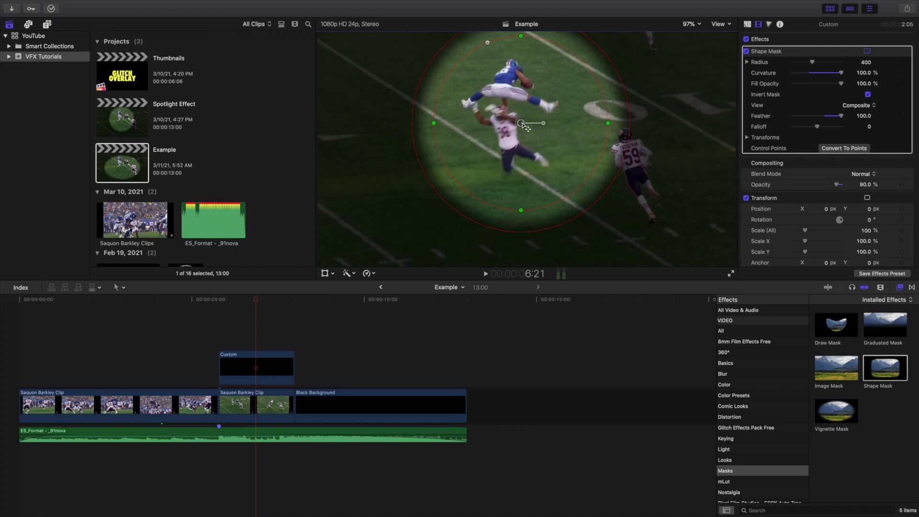
click(255, 361)
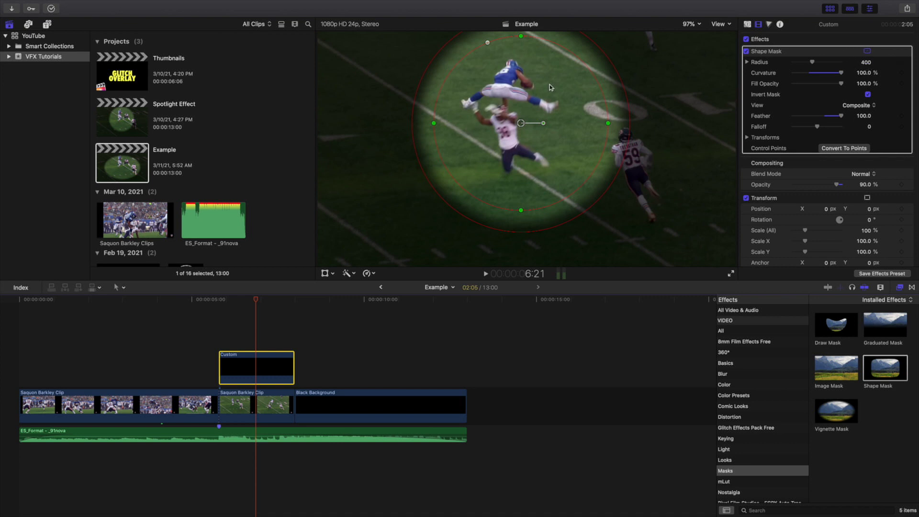
Delete the Example project and open the Spotlight Effect project with the inspector shown.
click(111, 162)
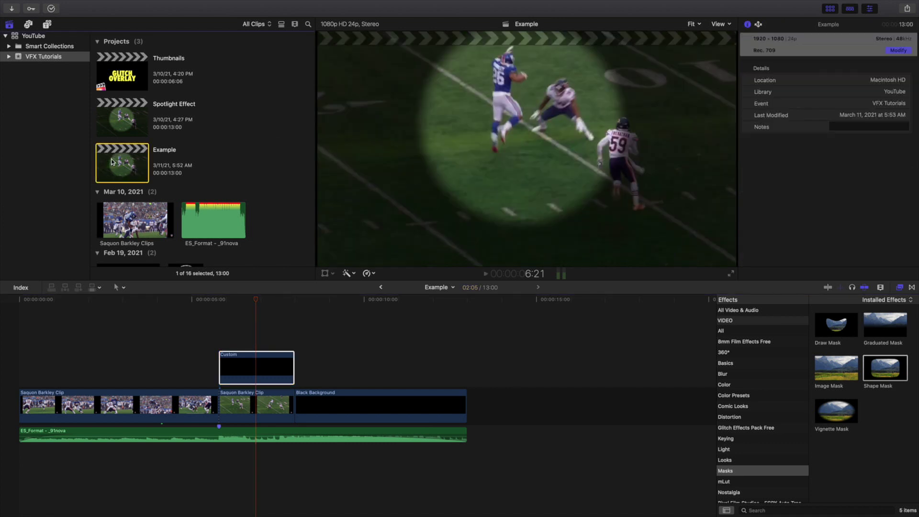
key(super+BackSpace)
click(122, 114)
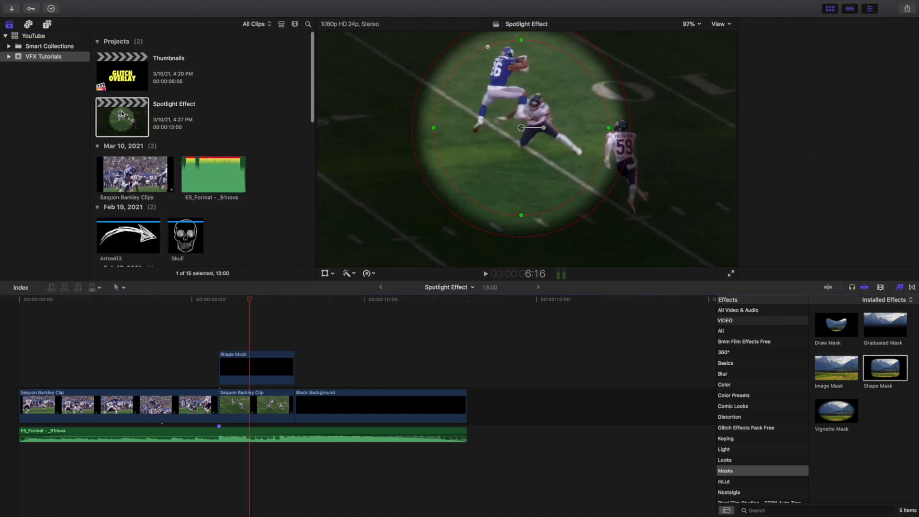
key(super+4)
key(Home)
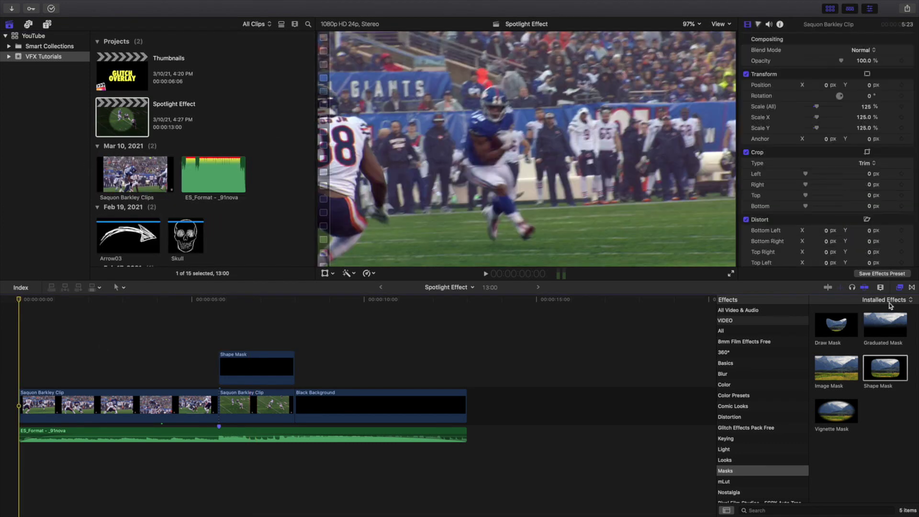
click(900, 288)
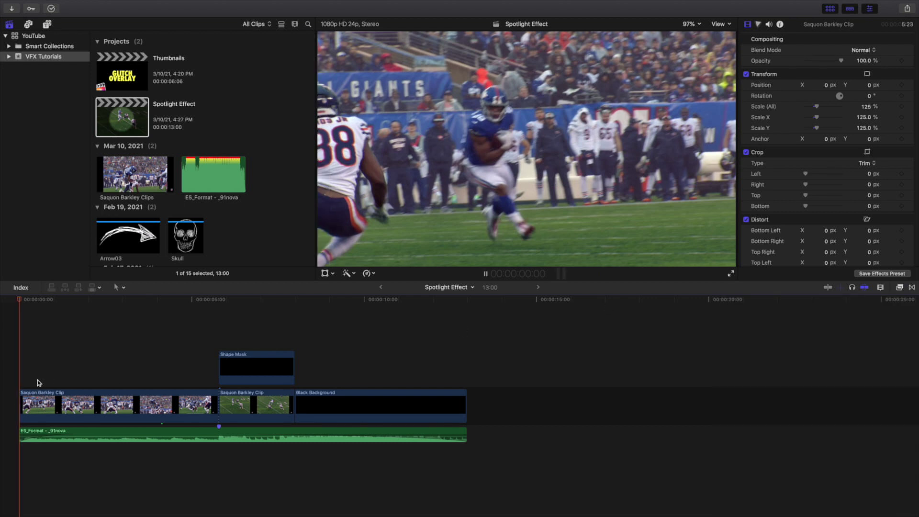
Play through the spotlight section and select its Shape Mask clip (radius 402, feather 100, 90% opacity).
key(space)
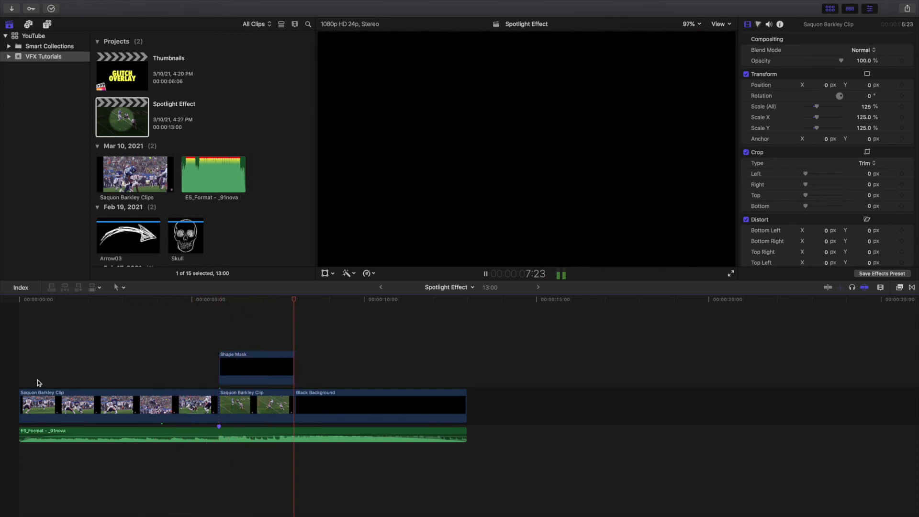
key(space)
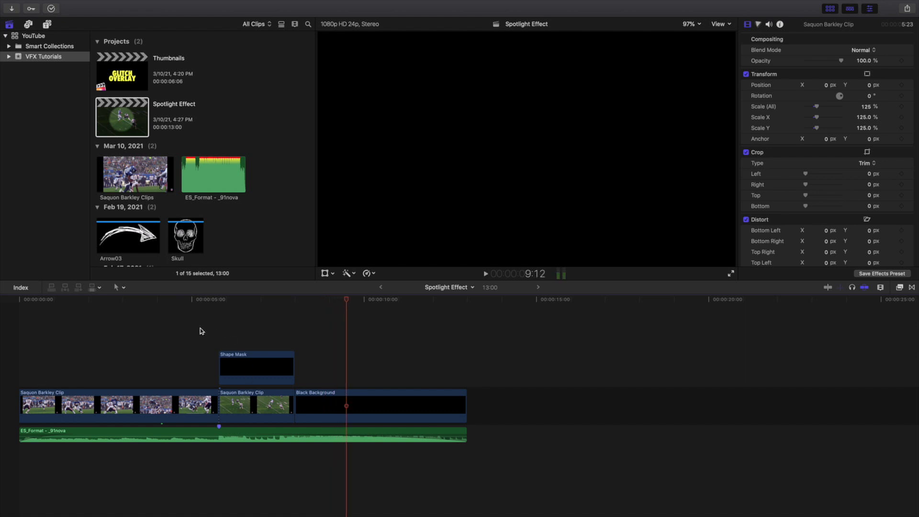
click(200, 329)
key(space)
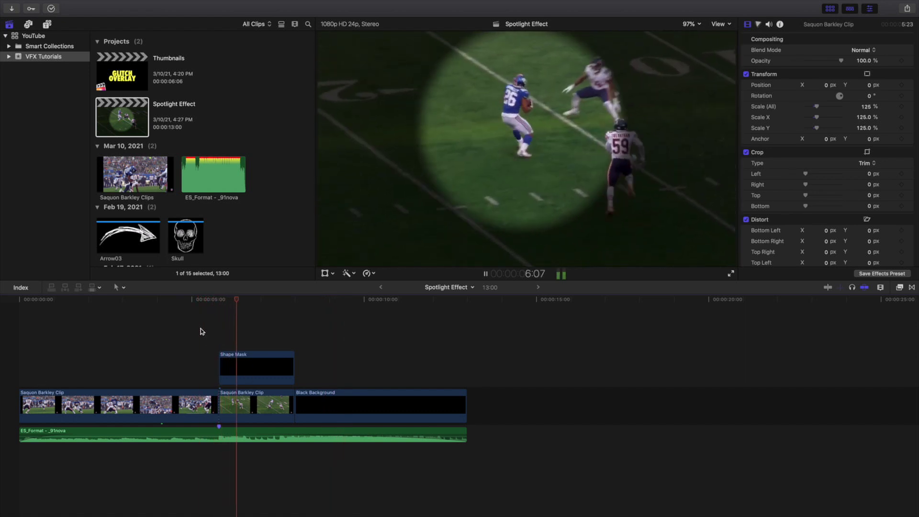
key(space)
click(241, 363)
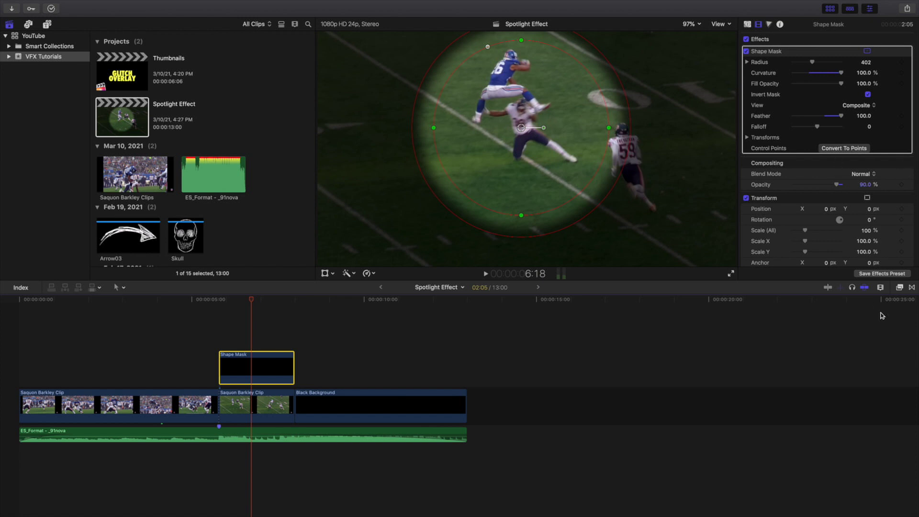
click(899, 287)
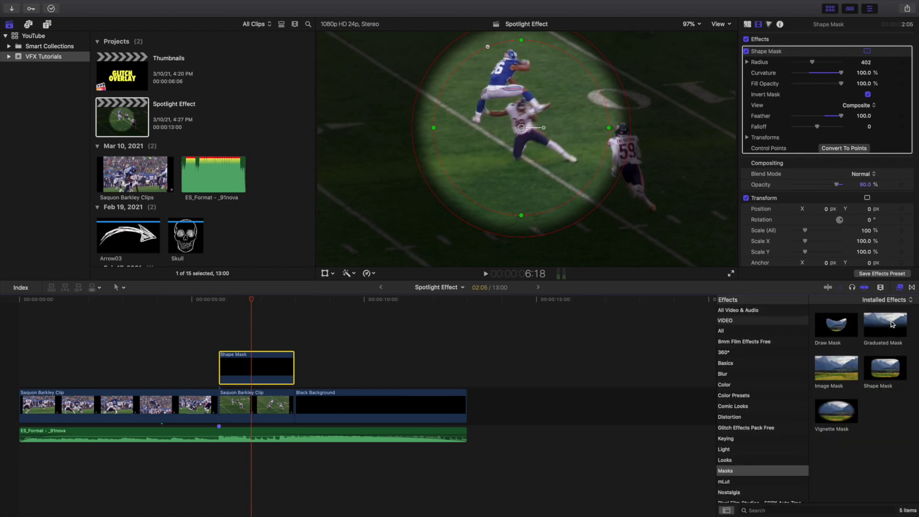
click(897, 287)
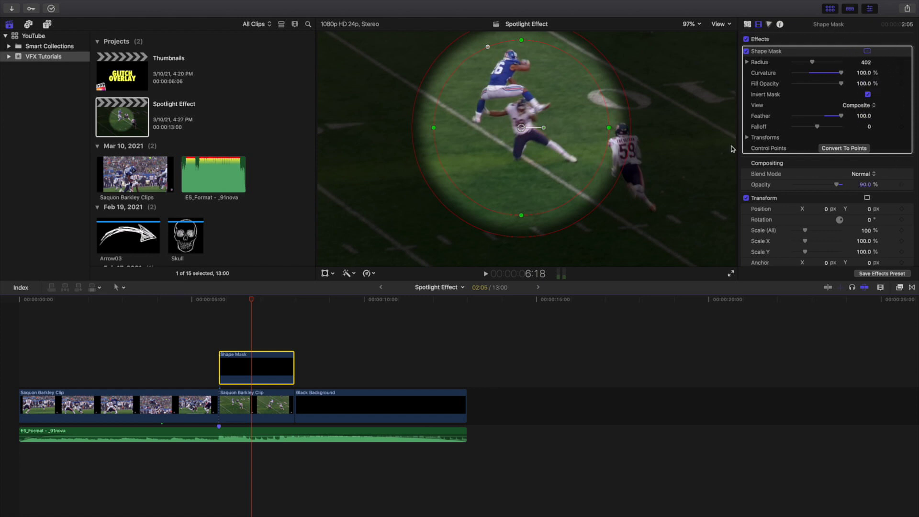
drag(528, 134, 344, 125)
key(super+z)
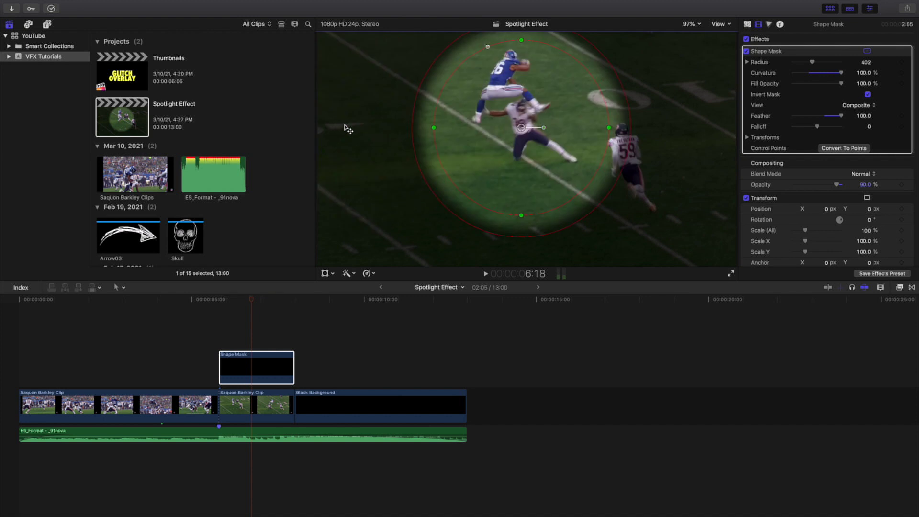
click(182, 321)
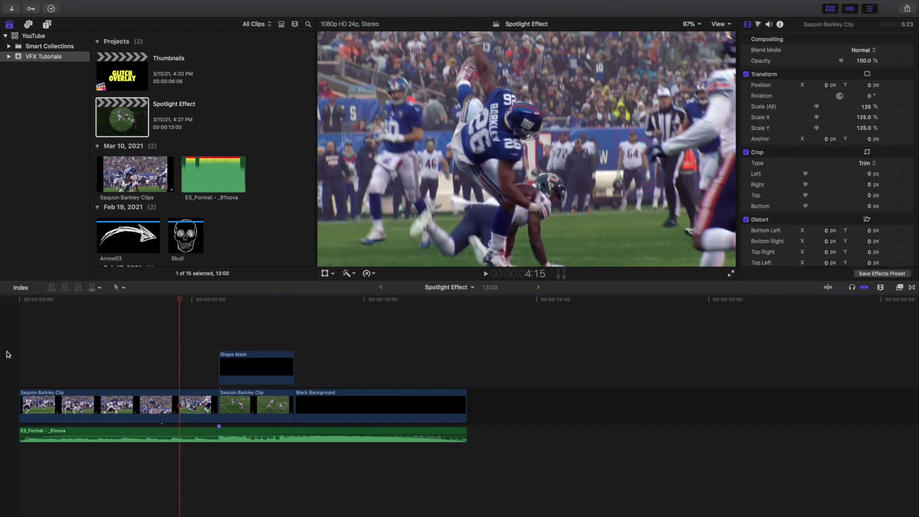
click(8, 354)
key(space)
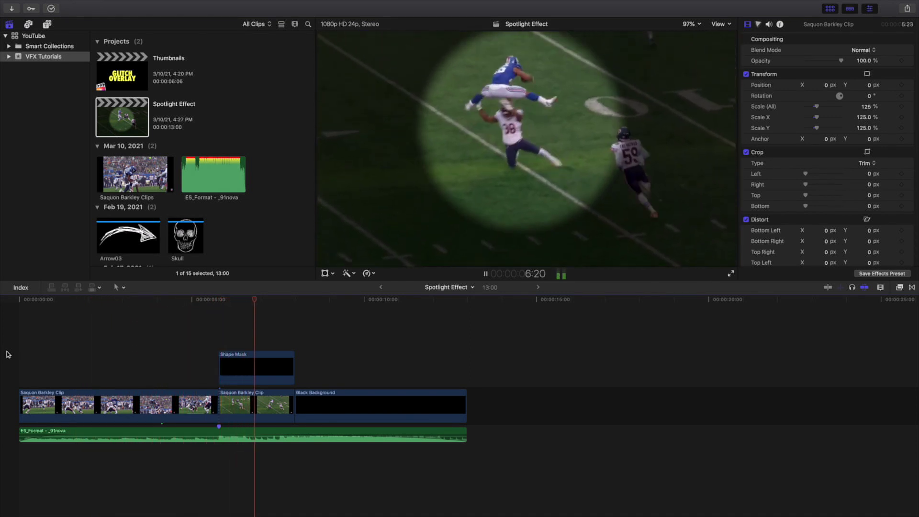
key(space)
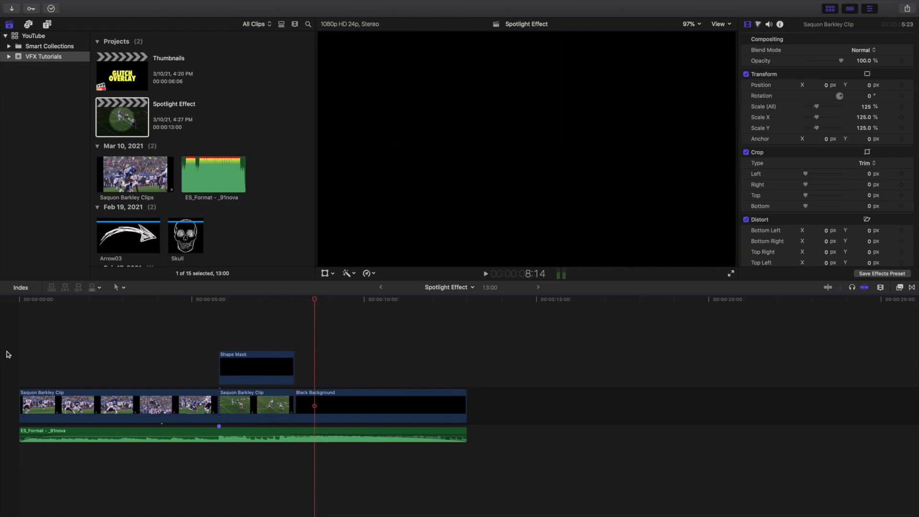
click(234, 334)
click(243, 360)
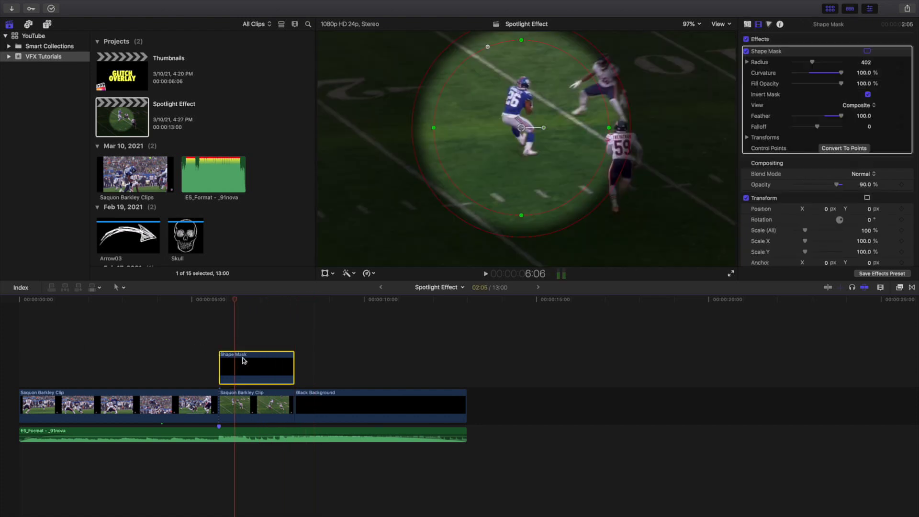